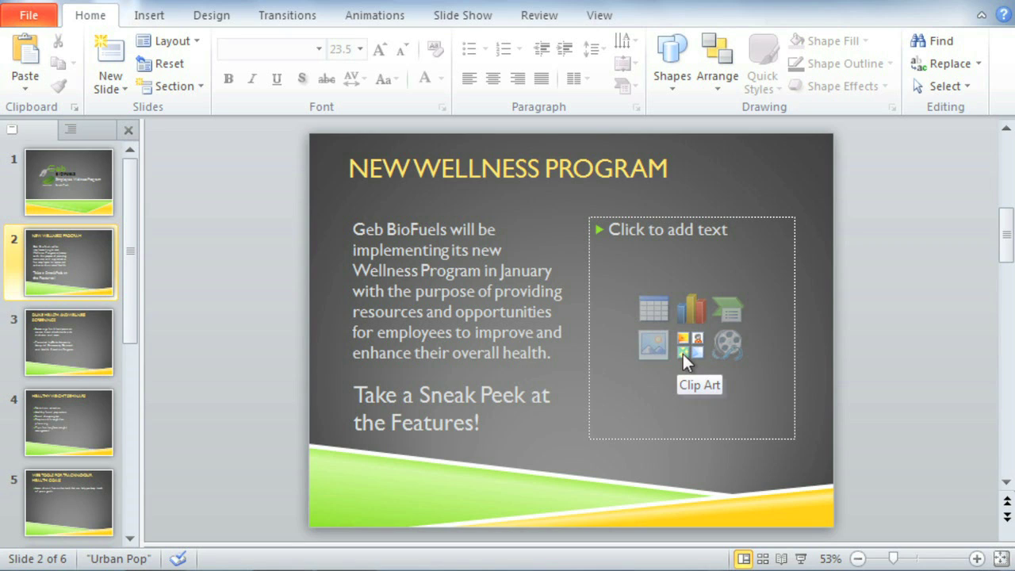
Insert the Blood Pressure photo on slide 3 and move it right of the bullet points
{"action": "left_click", "coordinate": [87, 348]}
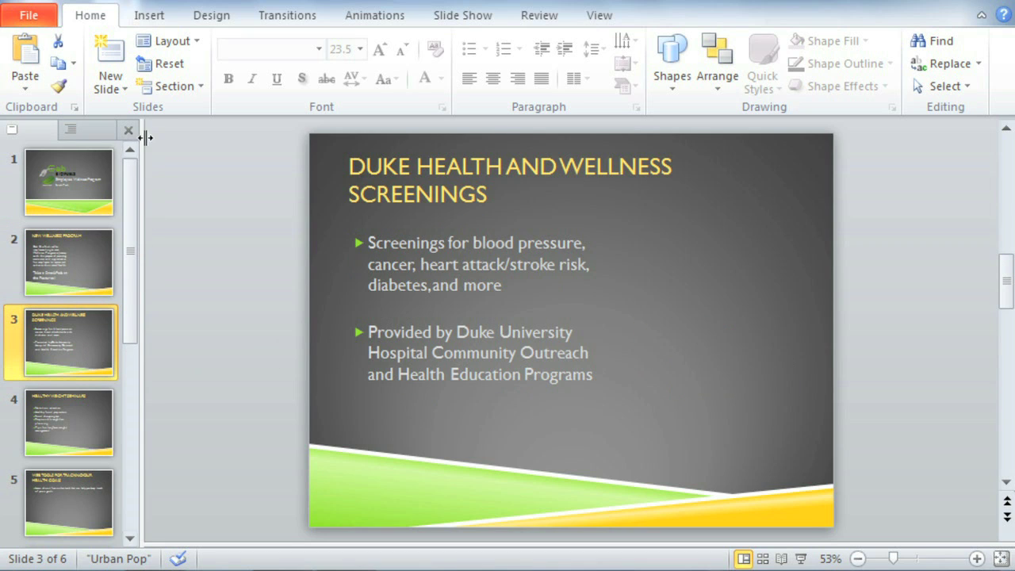
{"action": "left_click", "coordinate": [151, 16]}
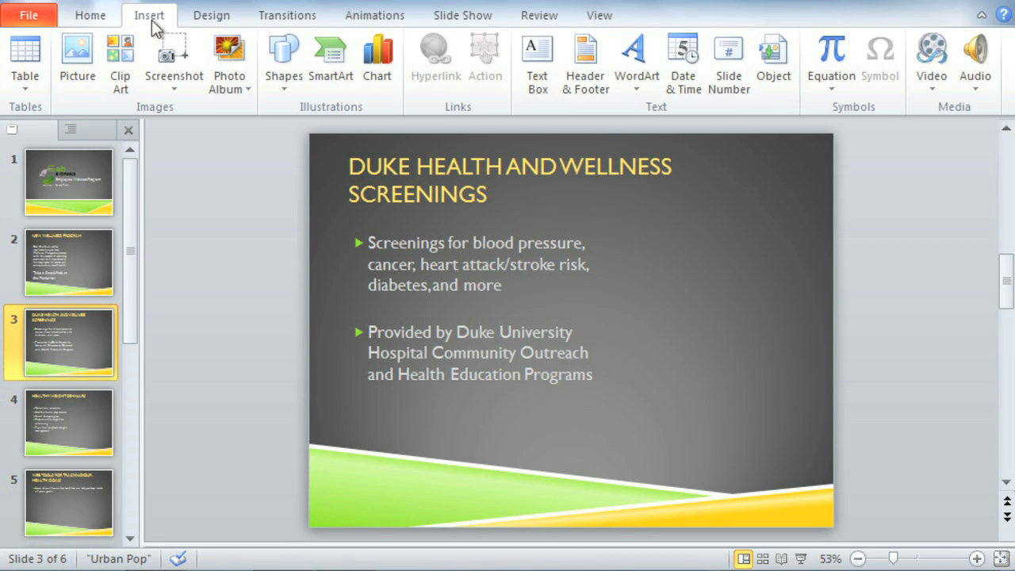
{"action": "left_click", "coordinate": [85, 54]}
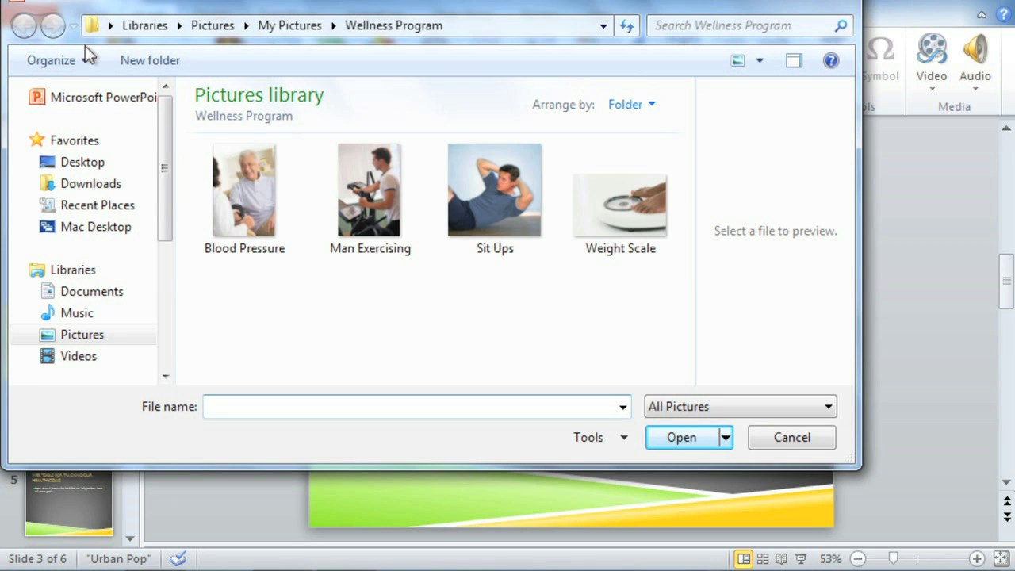
{"action": "left_click", "coordinate": [250, 176]}
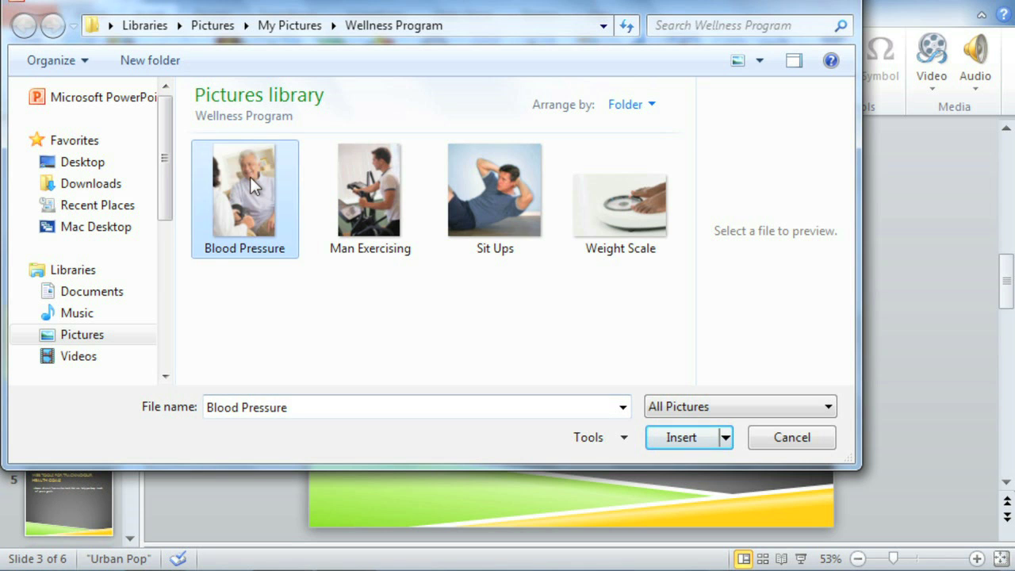
{"action": "left_click", "coordinate": [686, 437]}
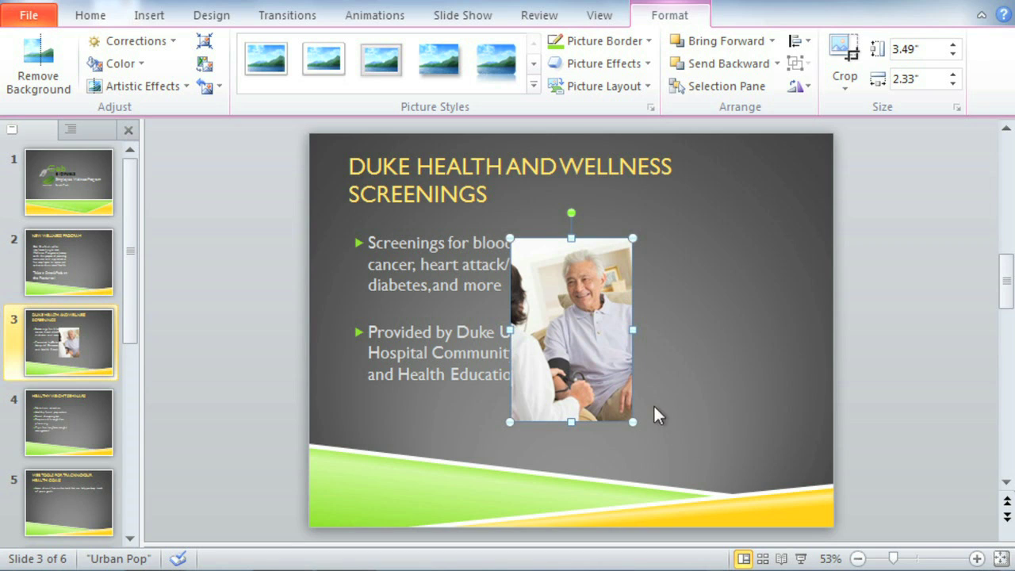
{"action": "left_click_drag", "start_coordinate": [588, 335], "coordinate": [731, 328]}
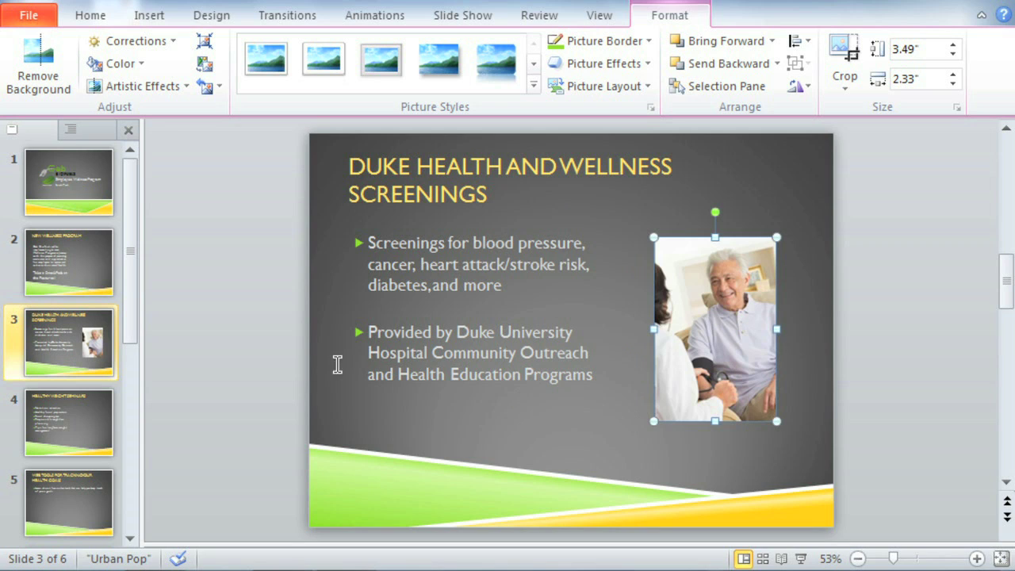
On slide 4, search Clip Art for 'nutrition' including Illustrations and Photographs
{"action": "left_click", "coordinate": [92, 396]}
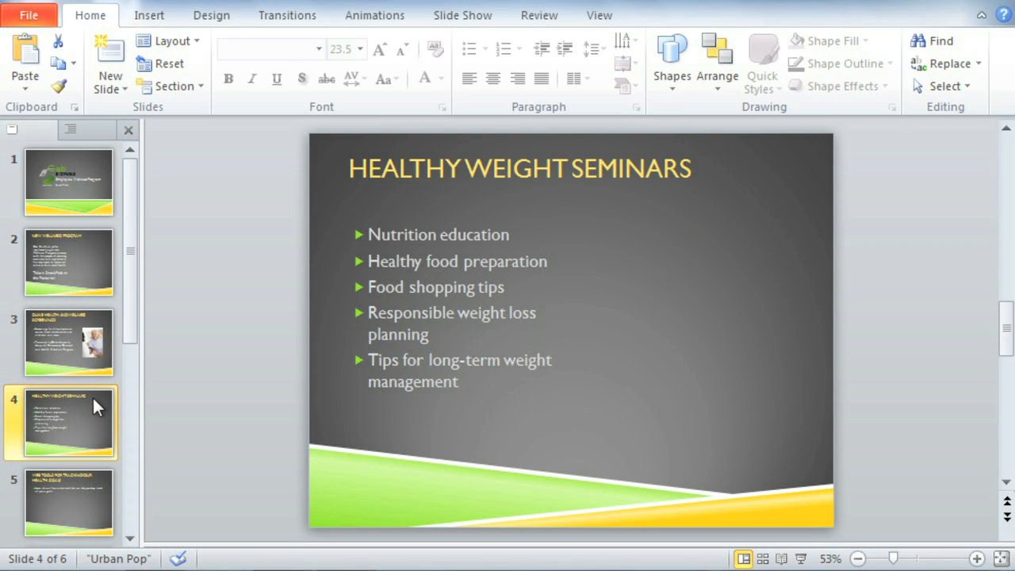
{"action": "left_click", "coordinate": [168, 23]}
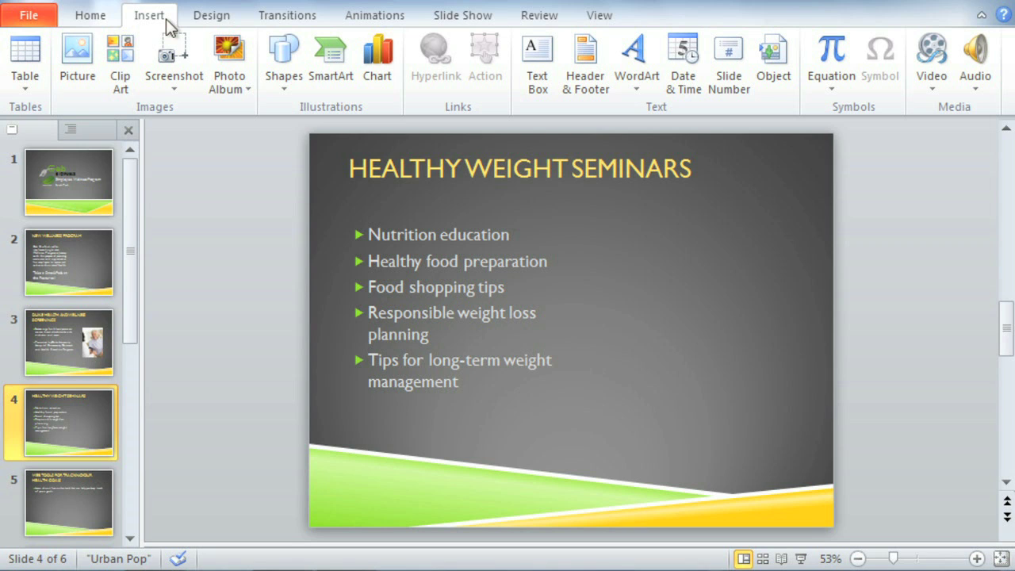
{"action": "left_click", "coordinate": [120, 64]}
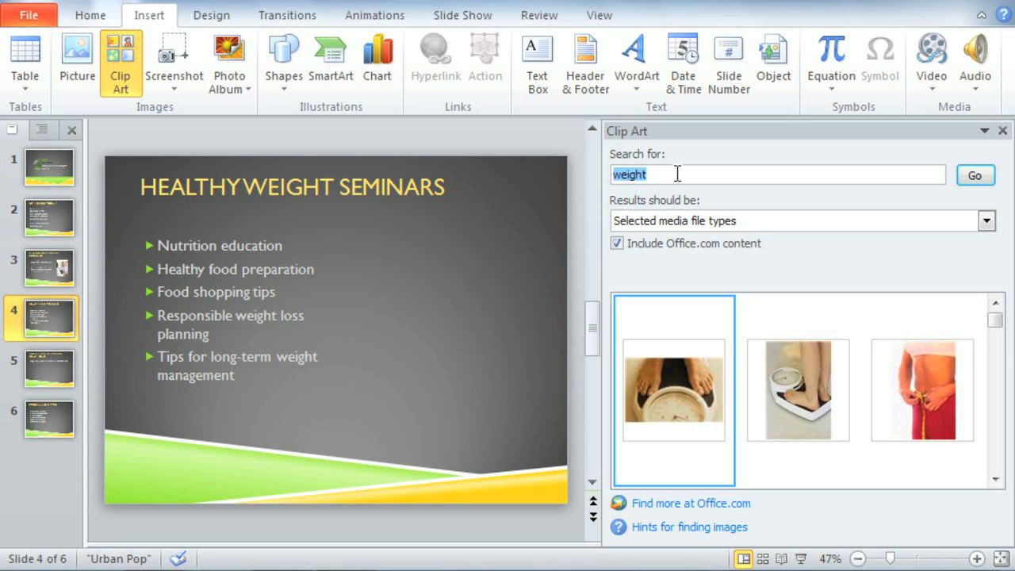
{"action": "type", "text": "nutrition"}
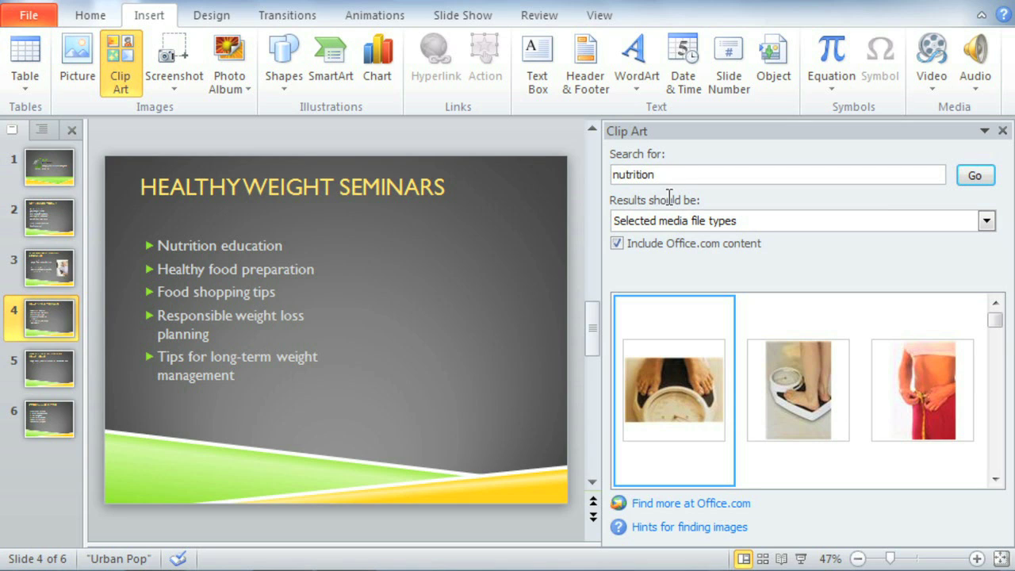
{"action": "left_click", "coordinate": [671, 225]}
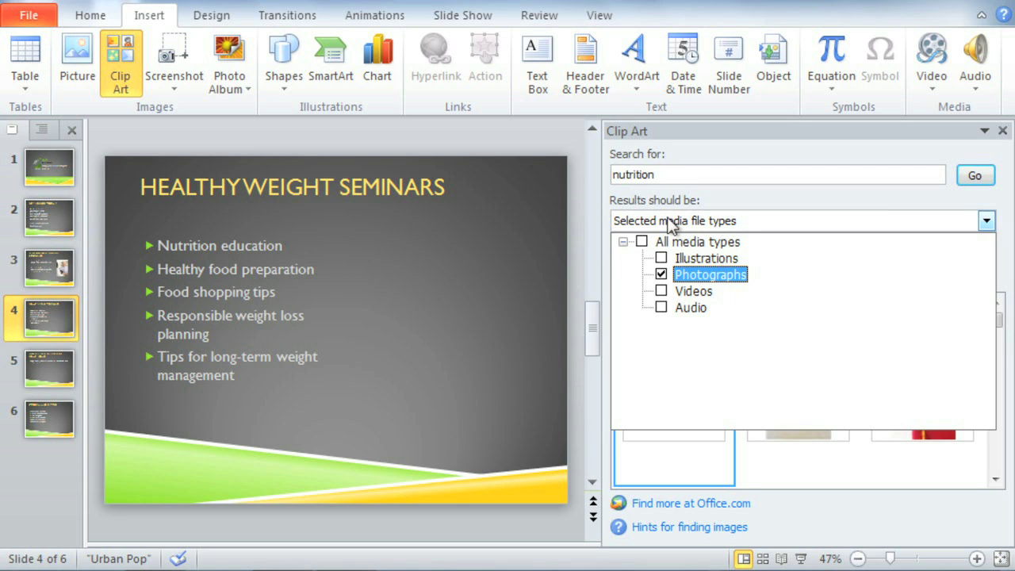
{"action": "left_click", "coordinate": [662, 258]}
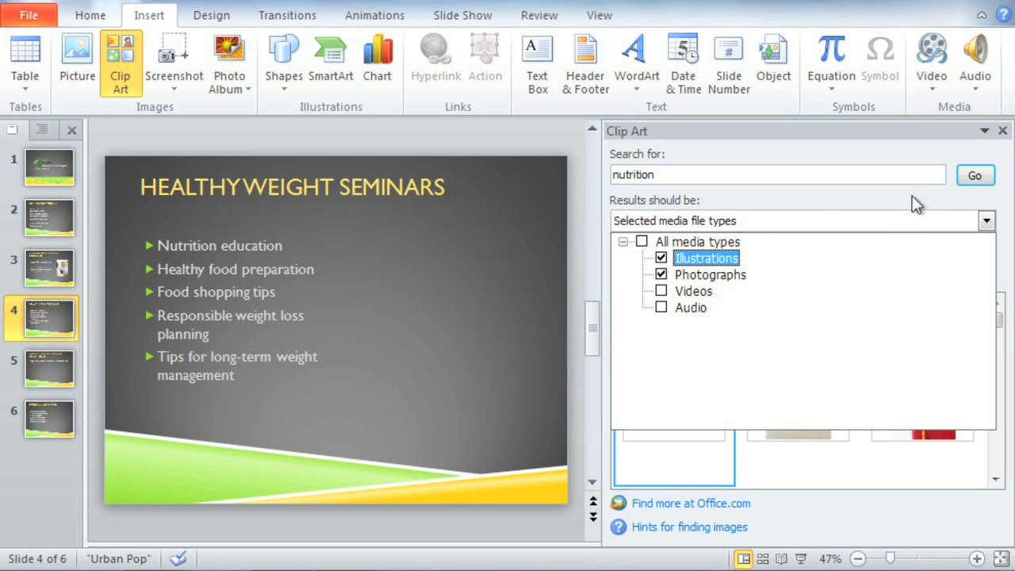
{"action": "left_click", "coordinate": [969, 182]}
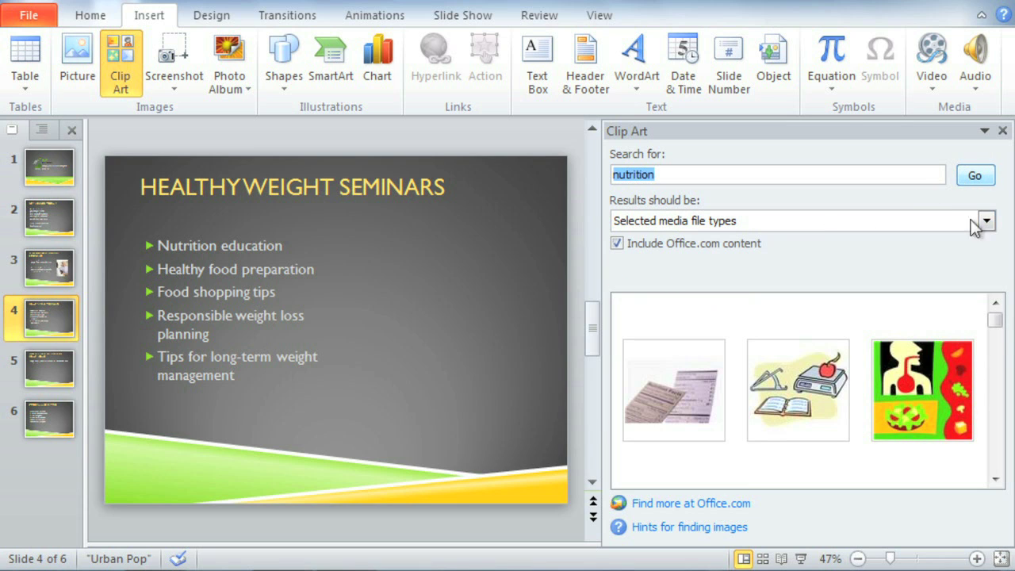
Insert the 'Portrait of fruits' clip from the results onto slide 4
{"action": "left_click", "coordinate": [995, 399]}
{"action": "left_click", "coordinate": [995, 399]}
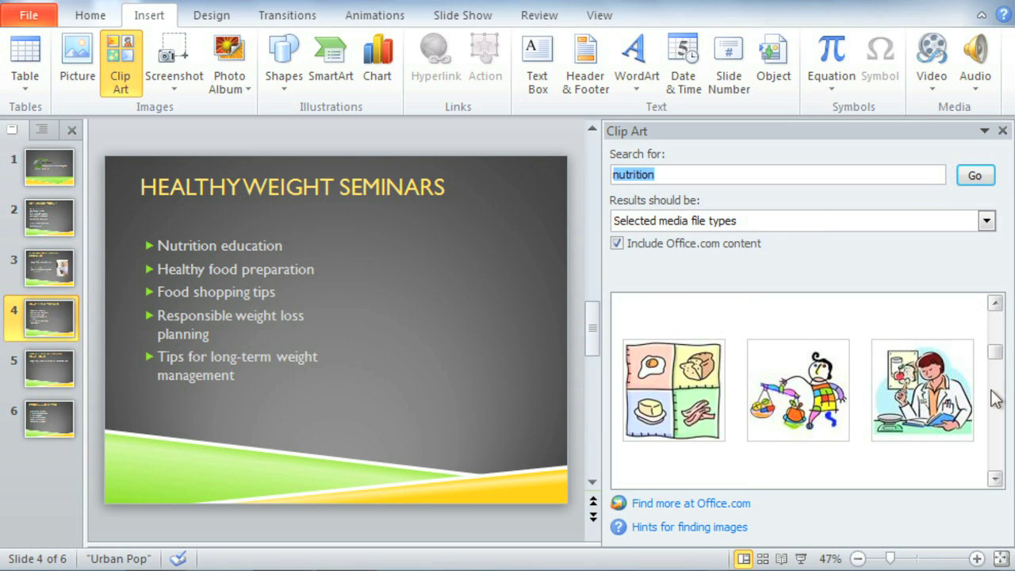
{"action": "left_click", "coordinate": [996, 401]}
{"action": "left_click", "coordinate": [996, 402]}
{"action": "left_click", "coordinate": [996, 410]}
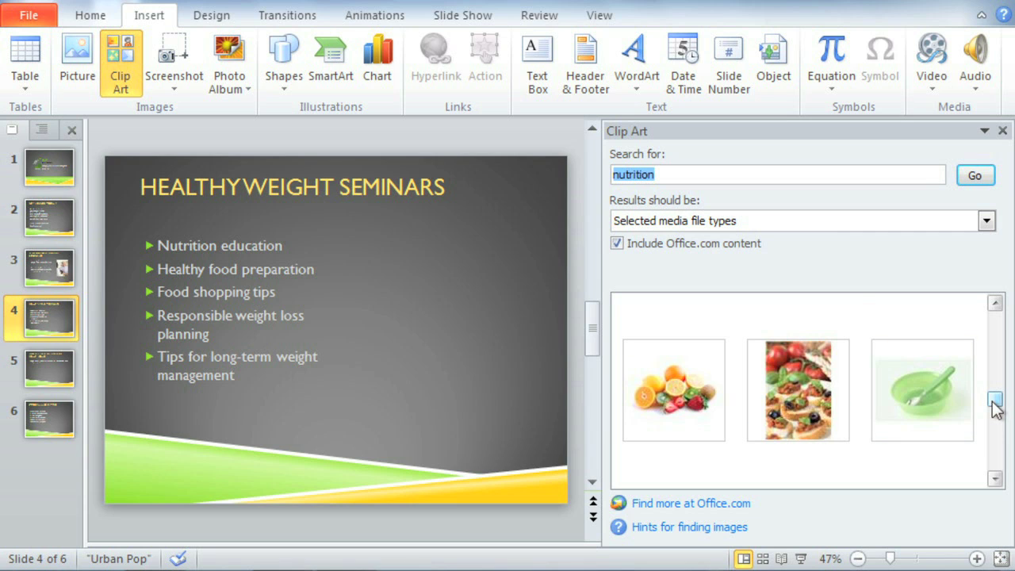
{"action": "mouse_move", "coordinate": [690, 399]}
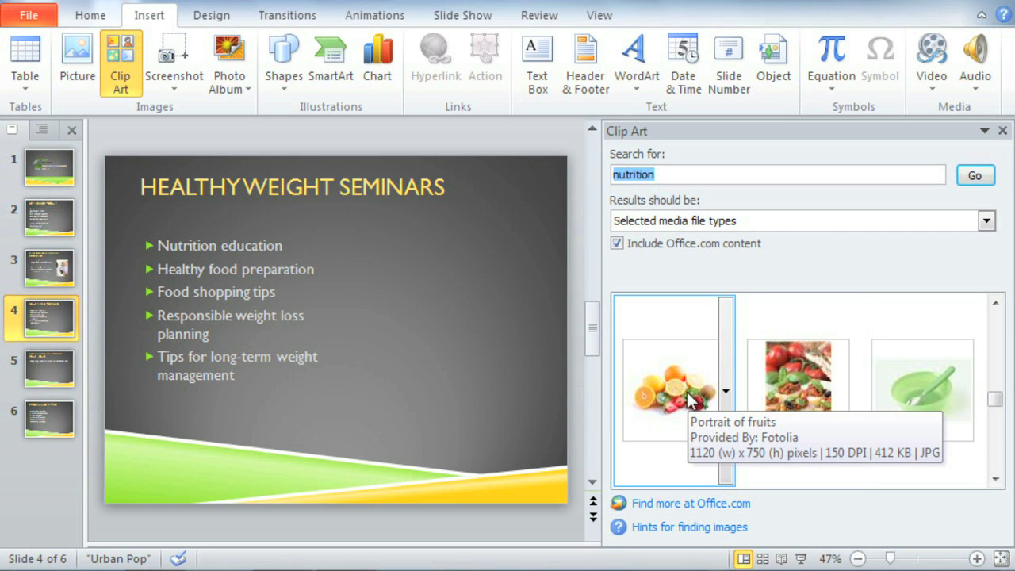
{"action": "left_click", "coordinate": [689, 400]}
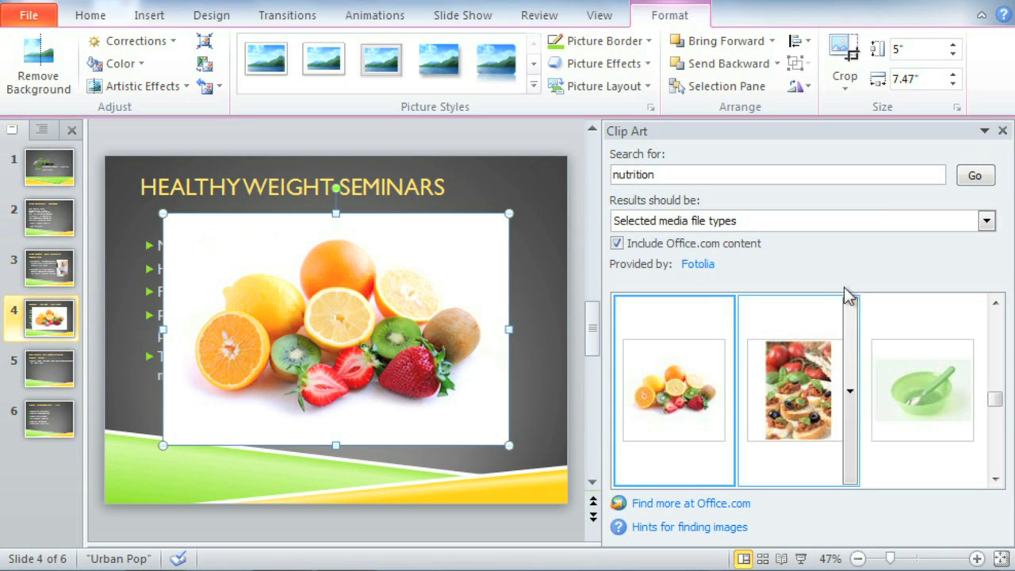
Close the Clip Art pane and shrink the fruit picture to 2.95" by 4.4", right of the bullets
{"action": "left_click", "coordinate": [1002, 131]}
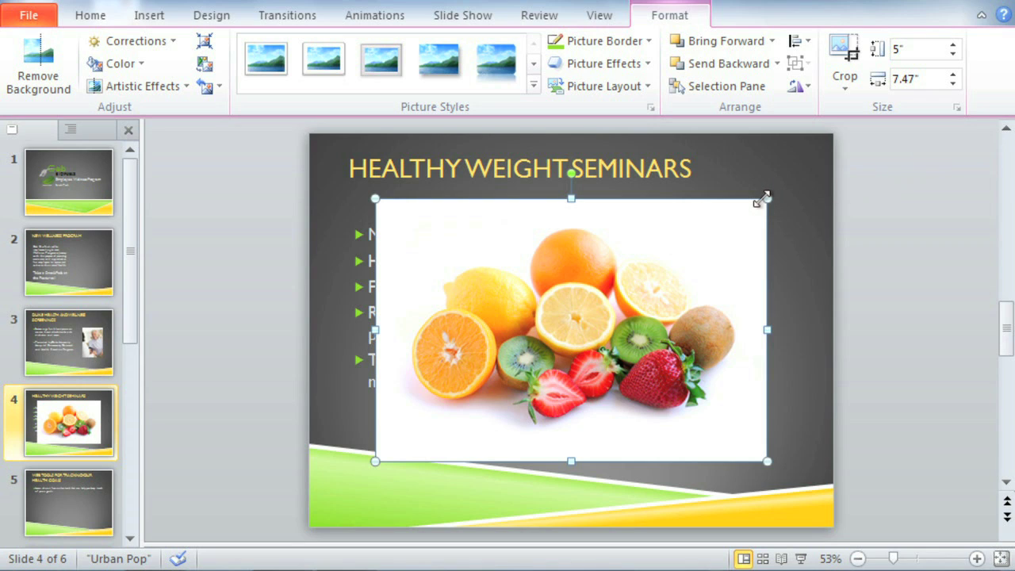
{"action": "left_click_drag", "start_coordinate": [762, 200], "coordinate": [606, 349]}
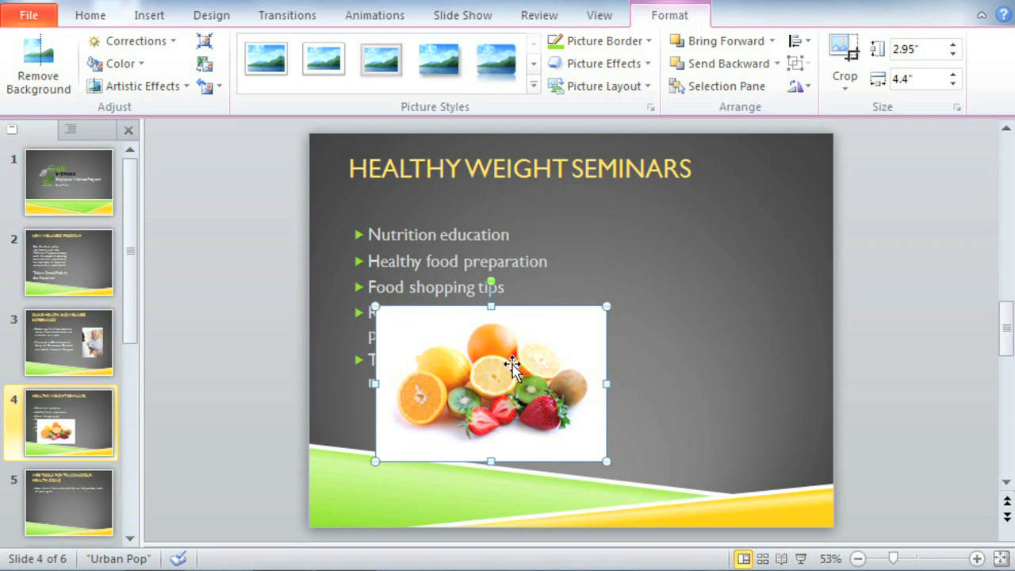
{"action": "left_click_drag", "start_coordinate": [513, 361], "coordinate": [706, 291]}
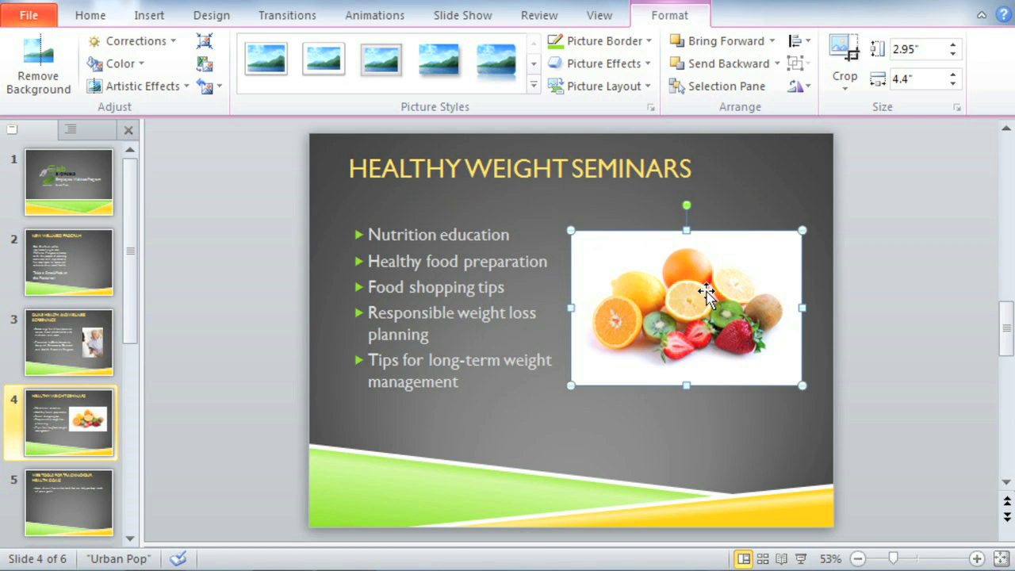
Add a full-window screenshot of the Calorie Counter browser to slide 5, then delete it
{"action": "left_click", "coordinate": [94, 469]}
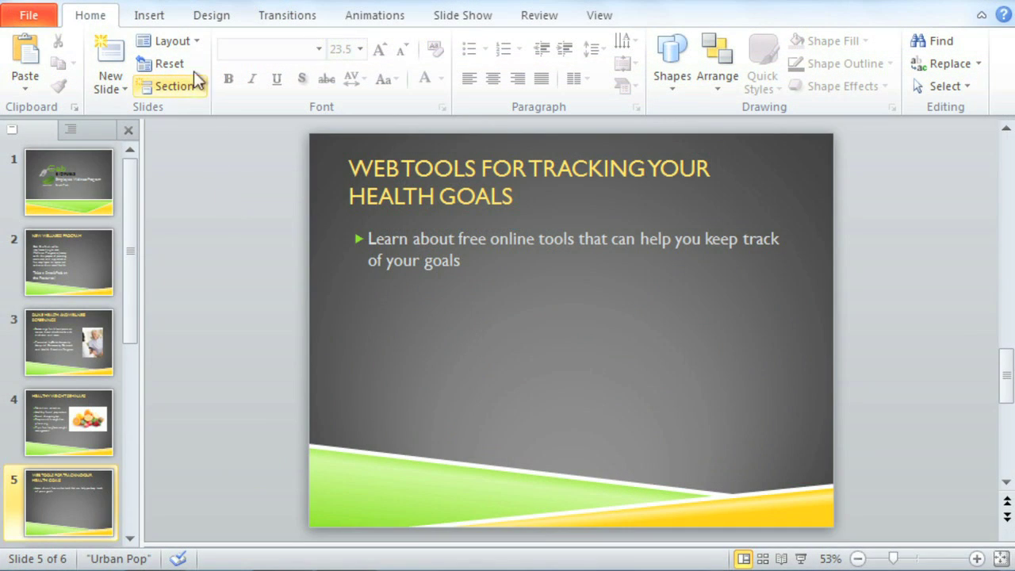
{"action": "left_click", "coordinate": [156, 23]}
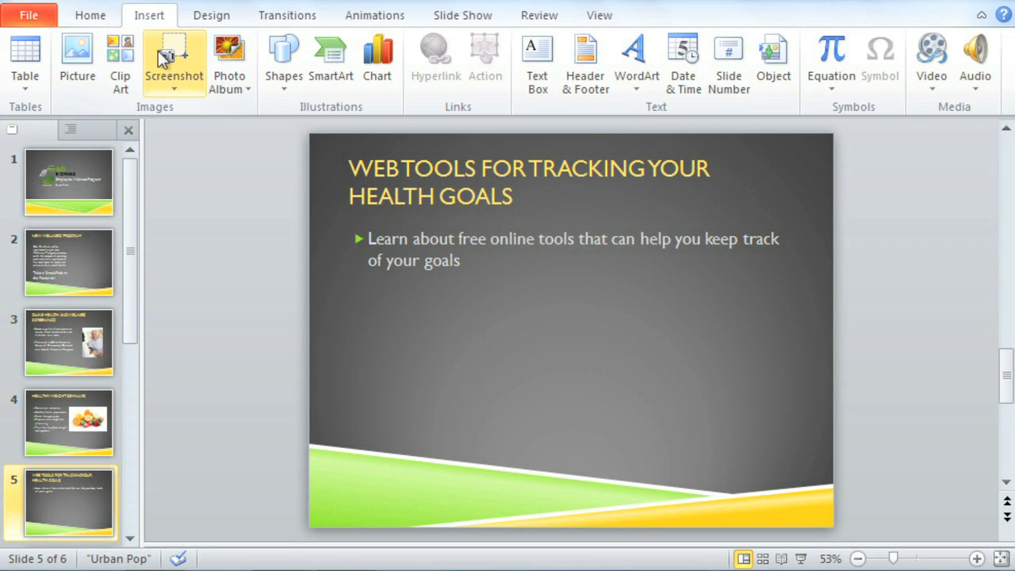
{"action": "left_click", "coordinate": [164, 58]}
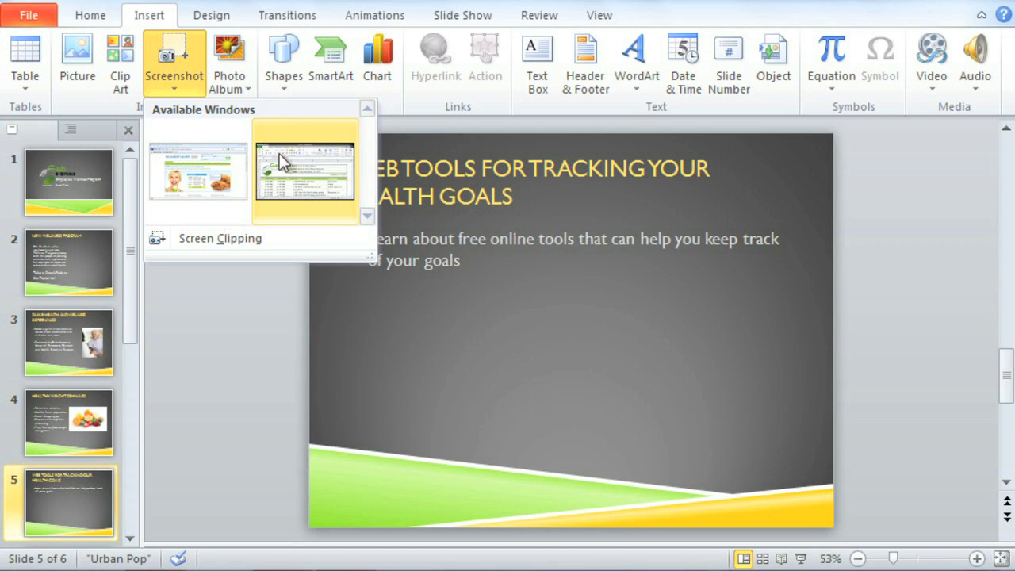
{"action": "left_click", "coordinate": [223, 157]}
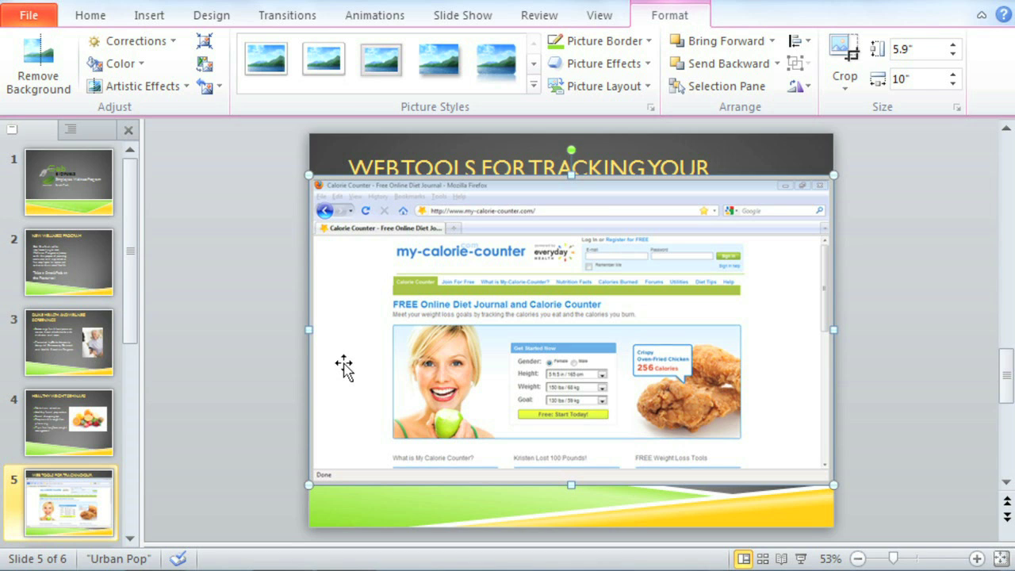
{"action": "key", "text": "Delete"}
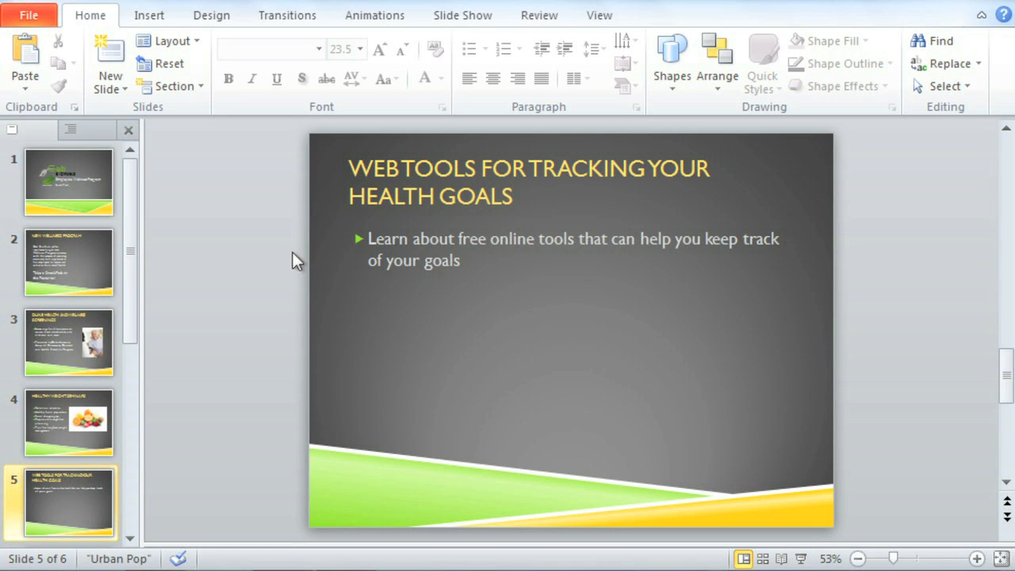
Clip the Calorie Counter page's diet journal area onto slide 5, placed below the bullet
{"action": "left_click", "coordinate": [151, 22]}
{"action": "left_click", "coordinate": [165, 53]}
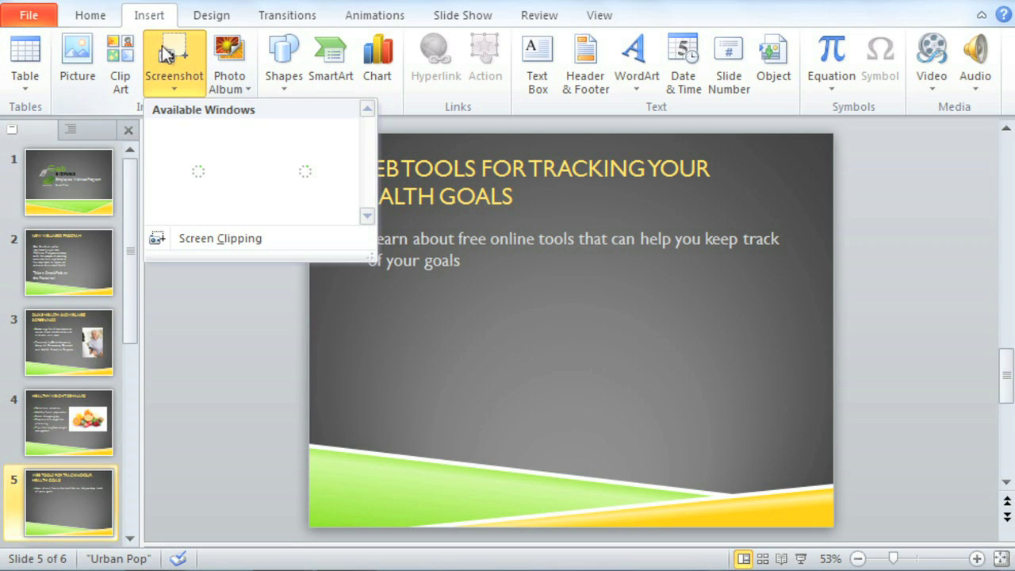
{"action": "left_click", "coordinate": [162, 239]}
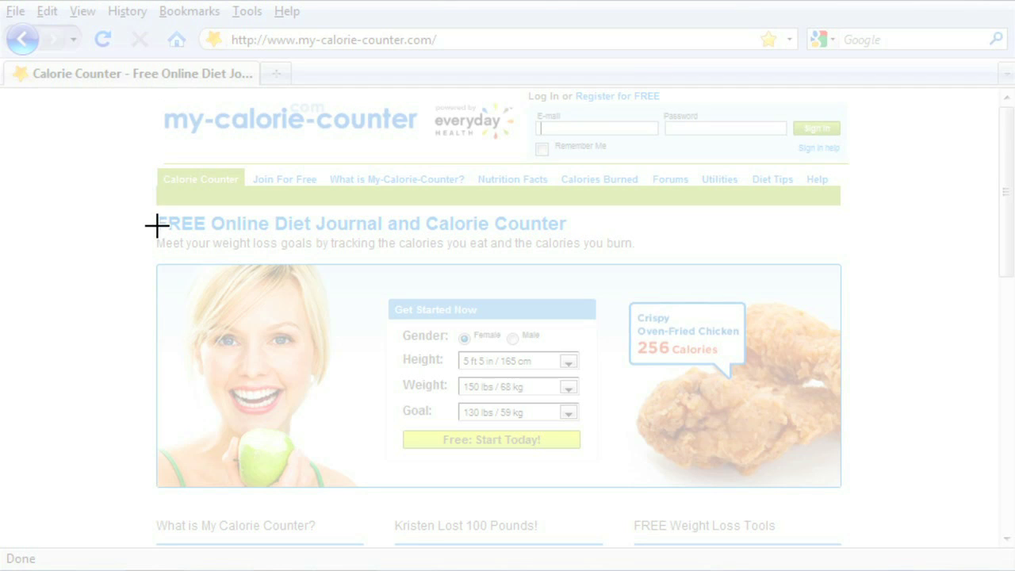
{"action": "left_click_drag", "start_coordinate": [146, 209], "coordinate": [853, 500]}
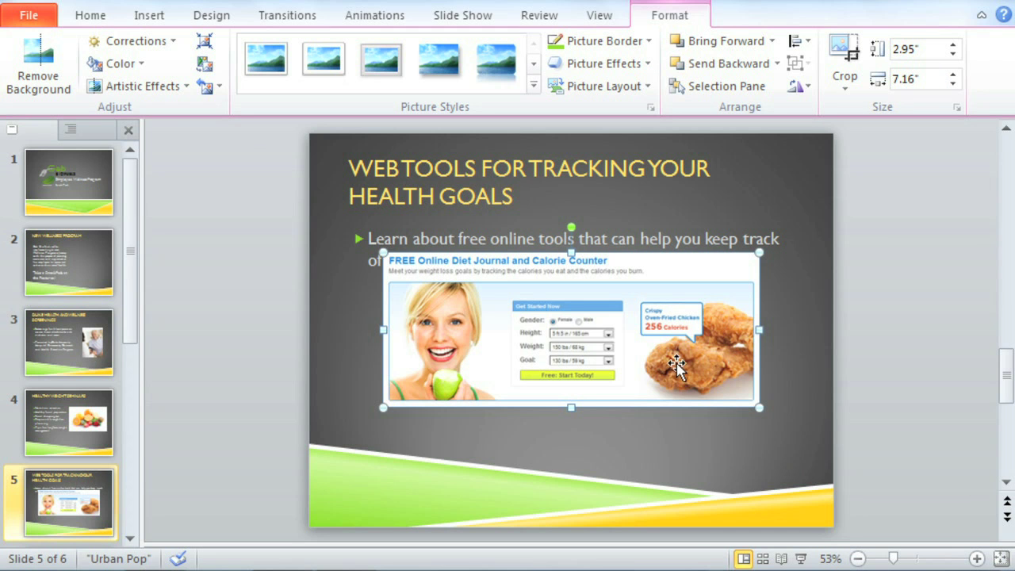
{"action": "left_click_drag", "start_coordinate": [673, 358], "coordinate": [669, 390]}
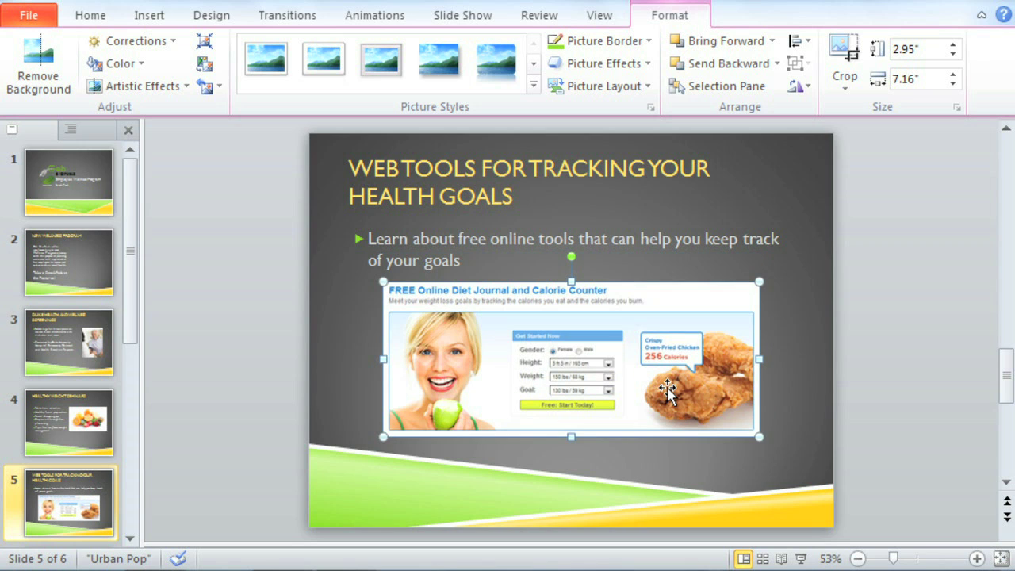